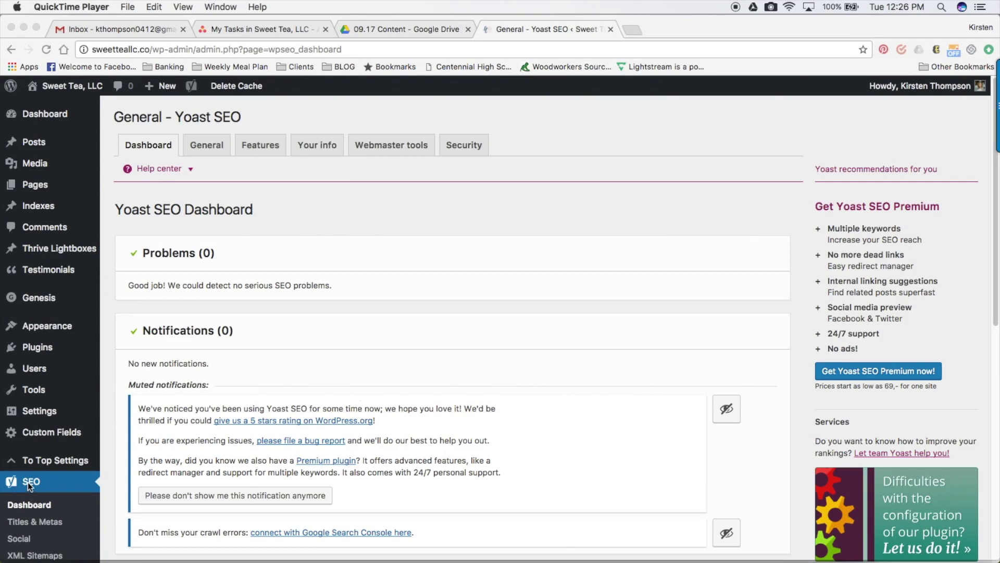
Review the Yoast SEO dashboard and its General, Features, Your info, Webmaster tools and Security settings
{"action": "scroll", "coordinate": [32, 486], "scroll_direction": "down", "scroll_amount": 5}
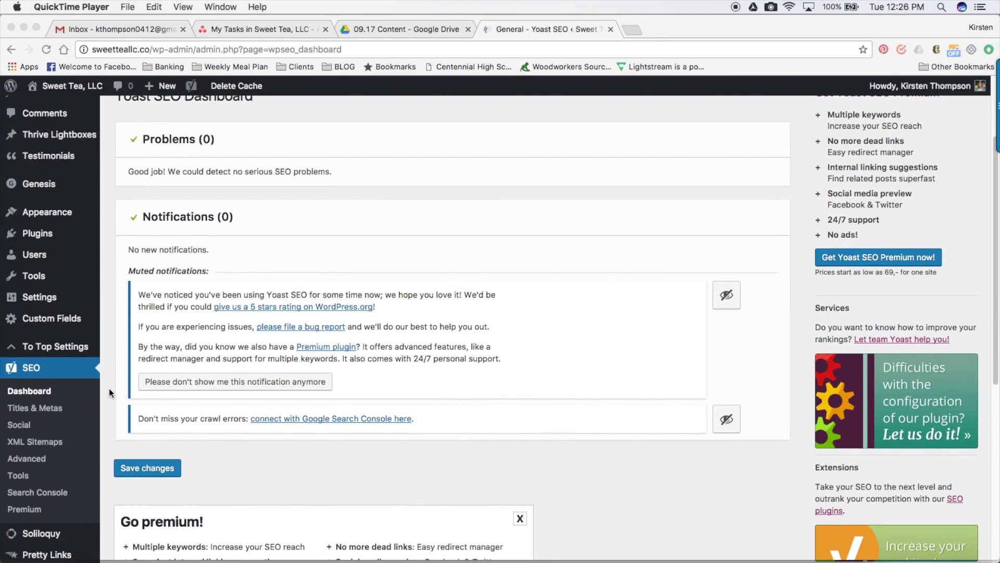
{"action": "scroll", "coordinate": [109, 389], "scroll_direction": "up", "scroll_amount": 5}
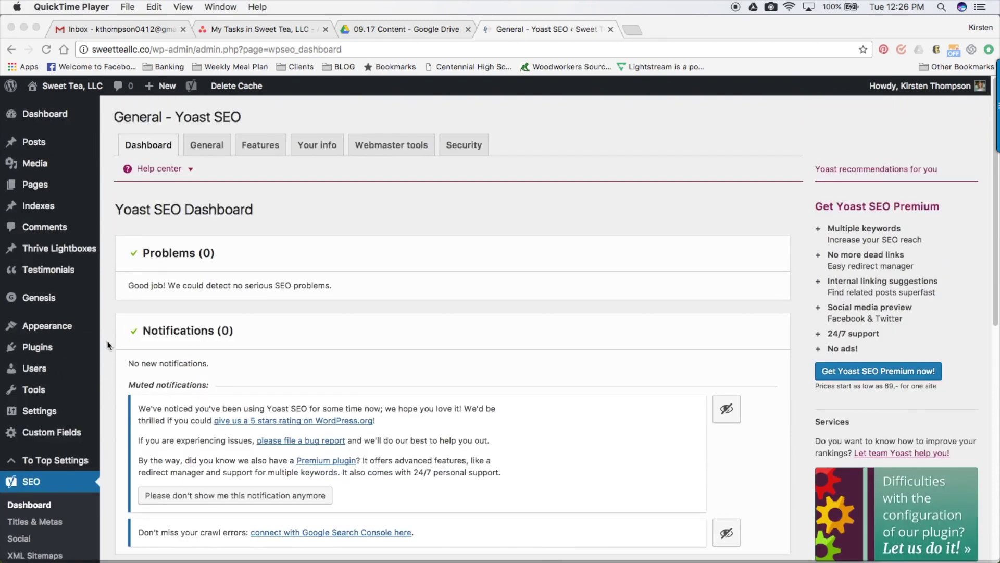
{"action": "left_click", "coordinate": [209, 146]}
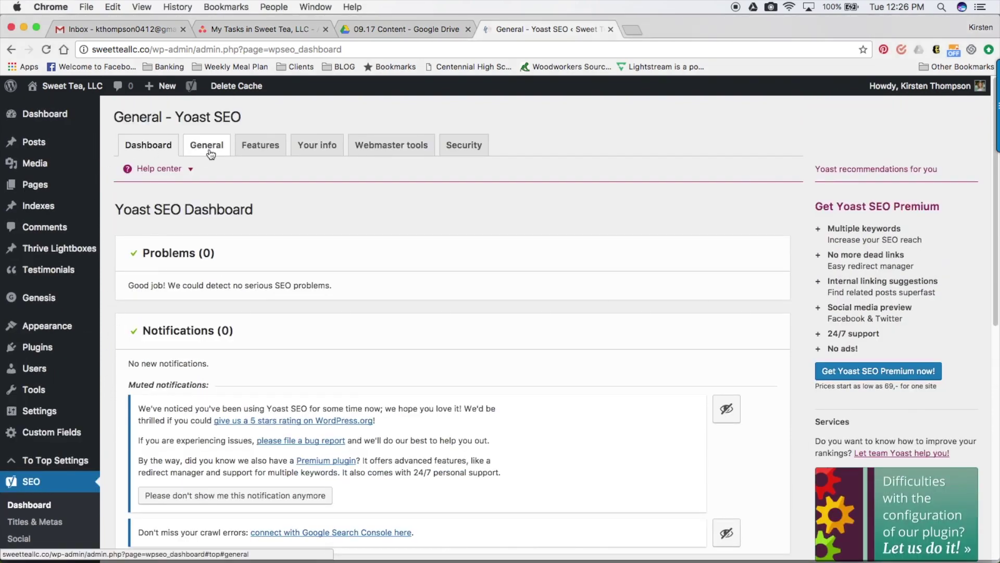
{"action": "left_click", "coordinate": [211, 153]}
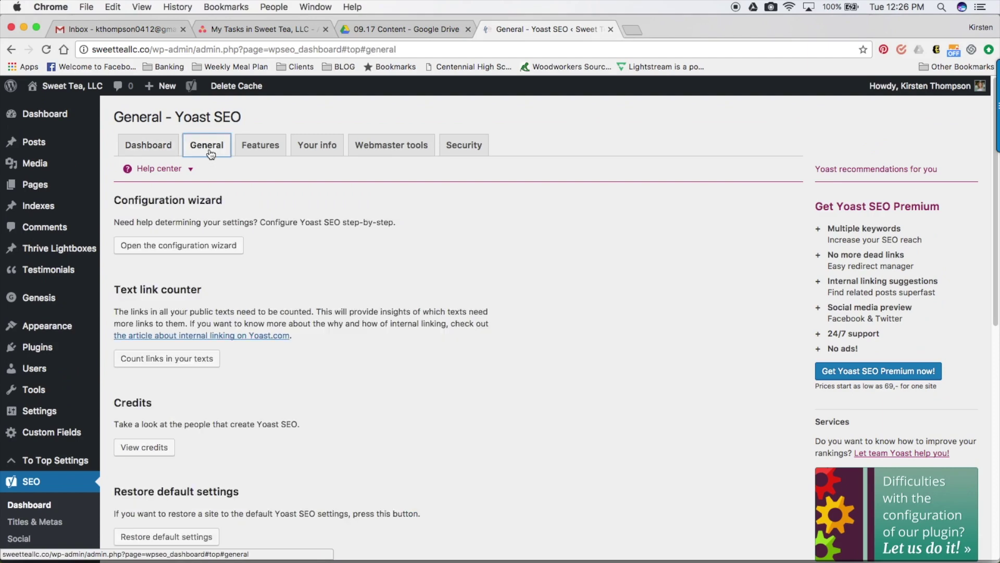
{"action": "left_click", "coordinate": [262, 148]}
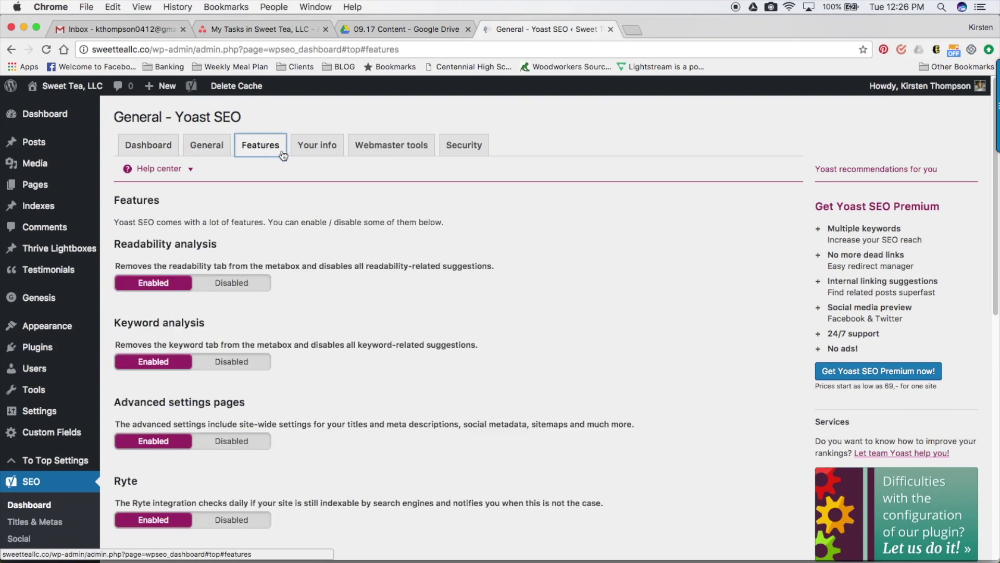
{"action": "left_click", "coordinate": [324, 154]}
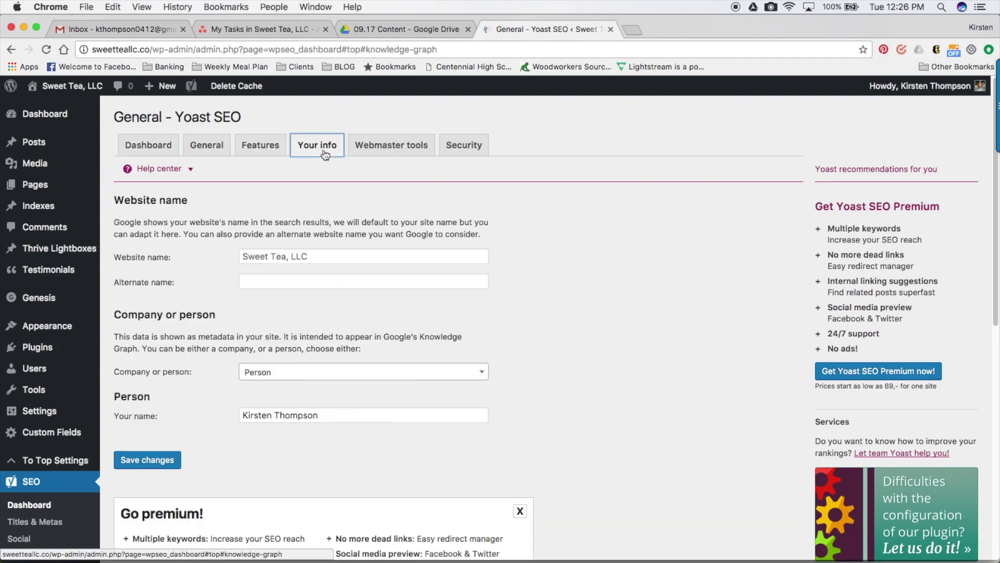
{"action": "left_click", "coordinate": [317, 256]}
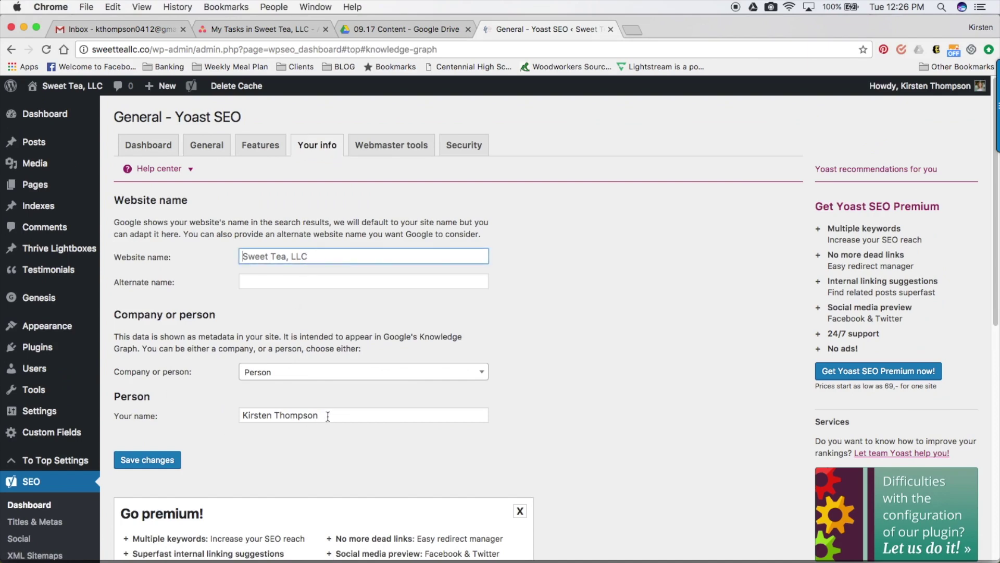
{"action": "left_click", "coordinate": [404, 151]}
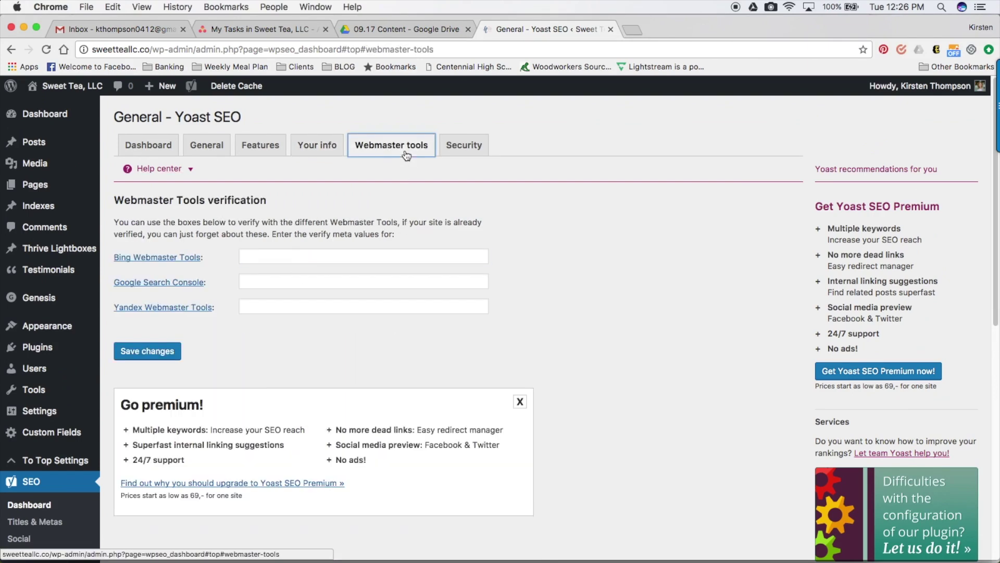
{"action": "left_click", "coordinate": [452, 150]}
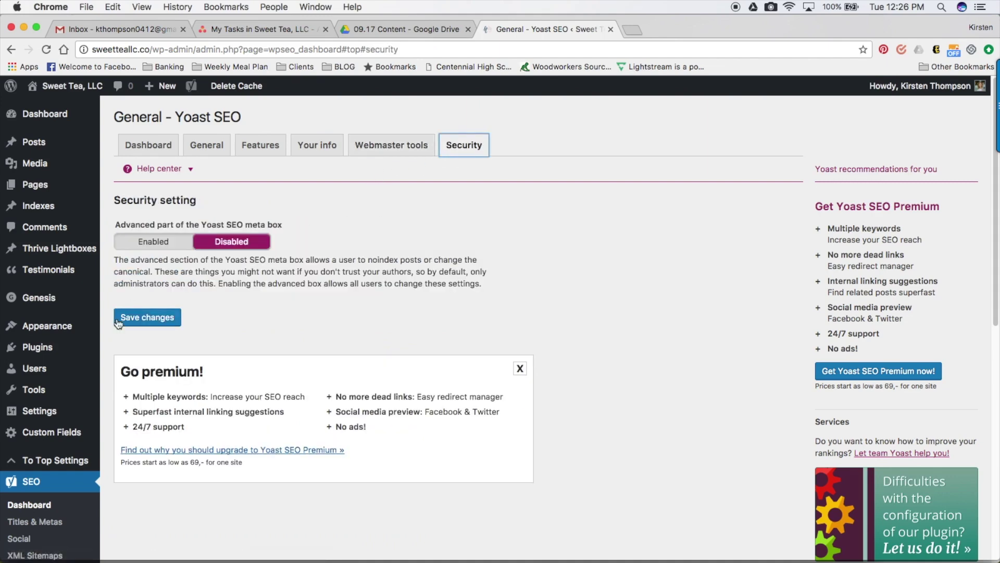
Review the Titles & Metas settings for the homepage, post types, taxonomies, archives and other, ending at the general title separator options
{"action": "left_click", "coordinate": [42, 521]}
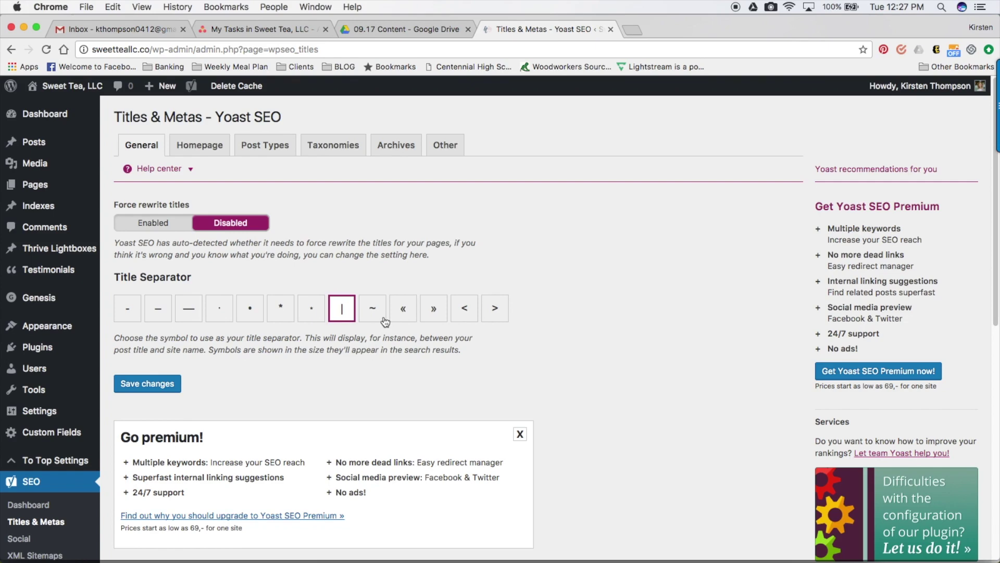
{"action": "left_click", "coordinate": [211, 152]}
{"action": "left_click", "coordinate": [264, 149]}
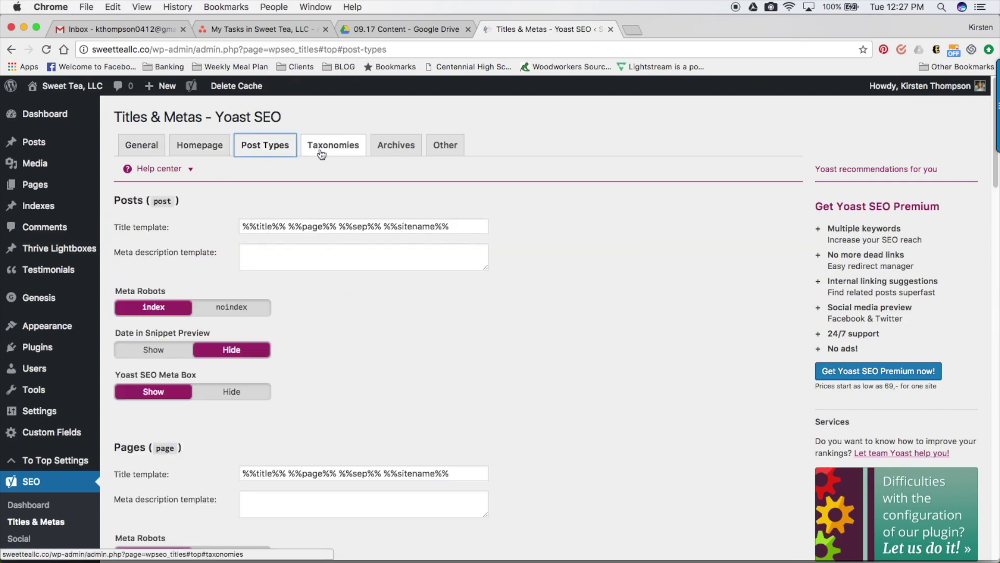
{"action": "left_click", "coordinate": [322, 154]}
{"action": "left_click", "coordinate": [391, 148]}
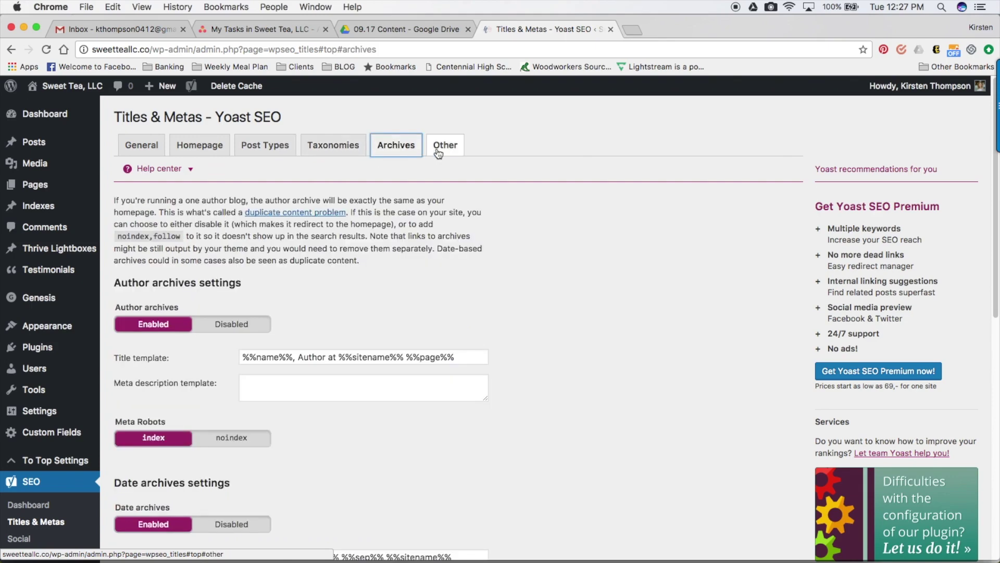
{"action": "left_click", "coordinate": [439, 151]}
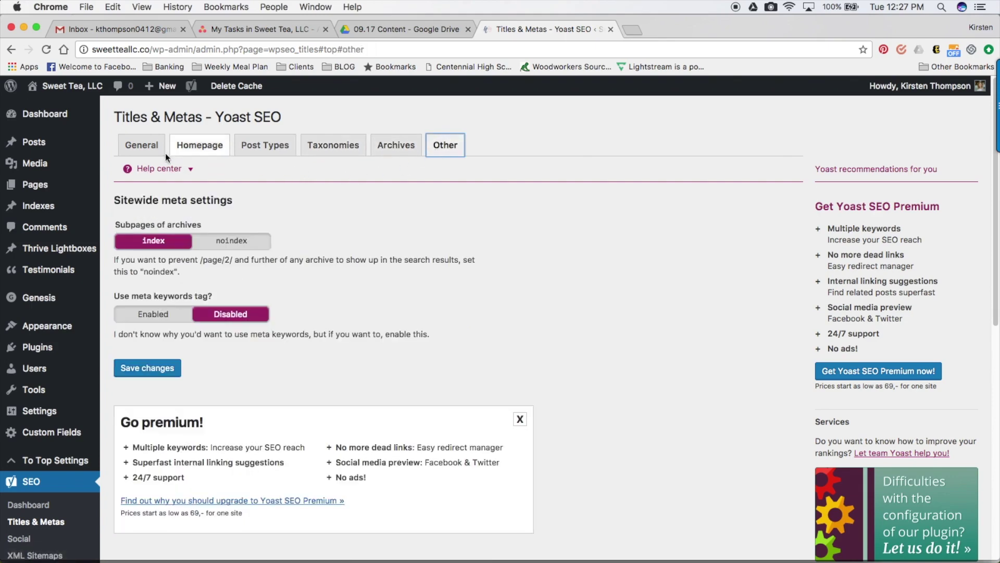
{"action": "left_click", "coordinate": [142, 147]}
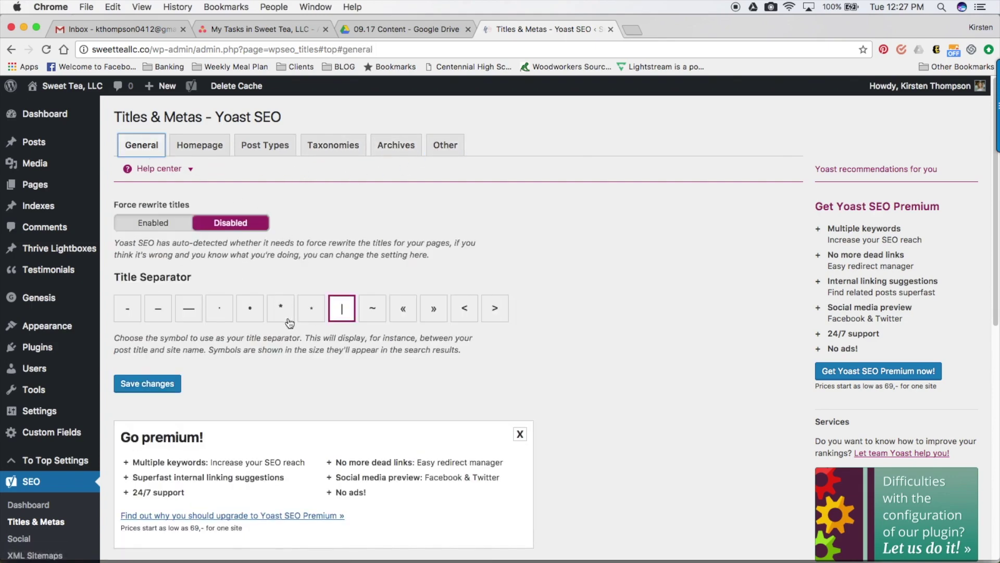
Open the Yoast Social settings and check the Twitter, Instagram, Pinterest and YouTube profile entries
{"action": "scroll", "coordinate": [290, 319], "scroll_direction": "down", "scroll_amount": 3}
{"action": "left_click", "coordinate": [16, 393]}
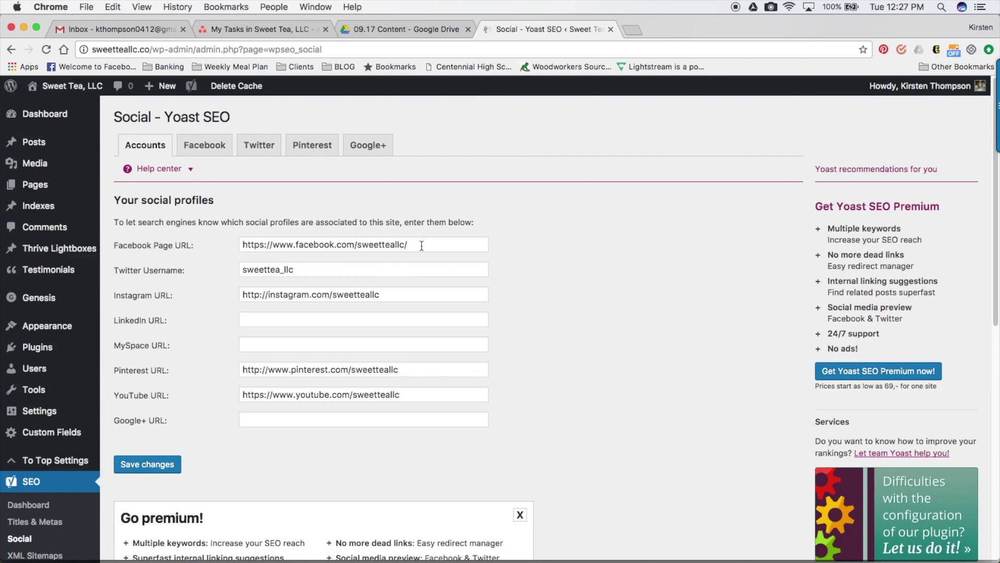
{"action": "left_click", "coordinate": [380, 270]}
{"action": "left_click", "coordinate": [397, 296]}
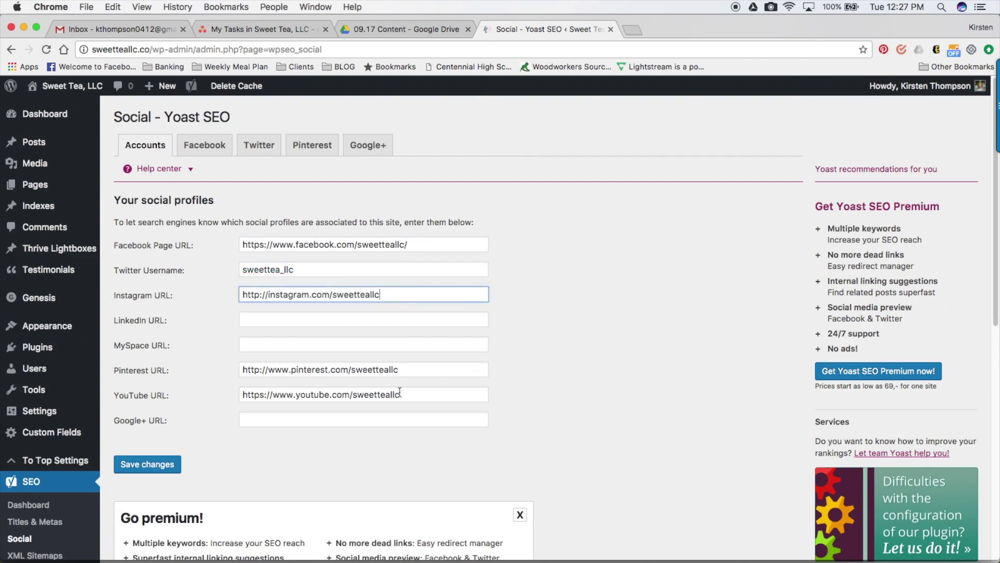
{"action": "left_click", "coordinate": [410, 373]}
{"action": "left_click", "coordinate": [413, 395]}
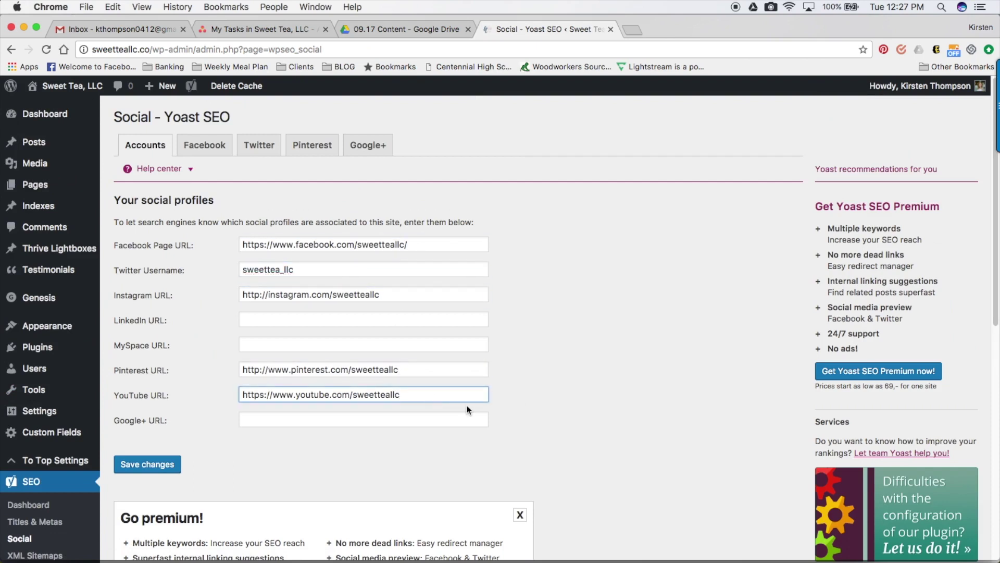
Review the Facebook Open Graph and frontpage settings, the Twitter card and Pinterest settings, and return to the social accounts list
{"action": "left_click", "coordinate": [214, 150]}
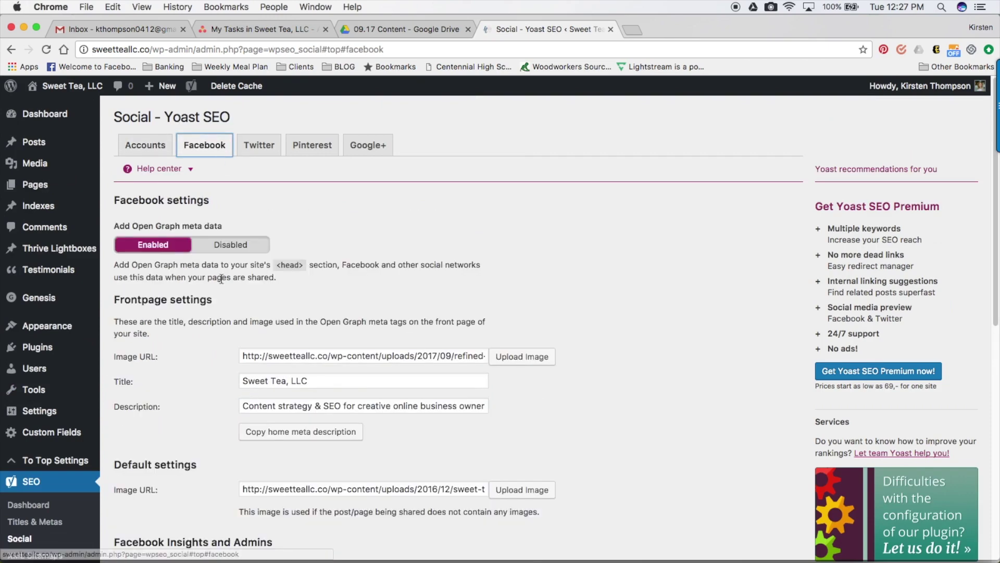
{"action": "scroll", "coordinate": [225, 340], "scroll_direction": "down", "scroll_amount": 1}
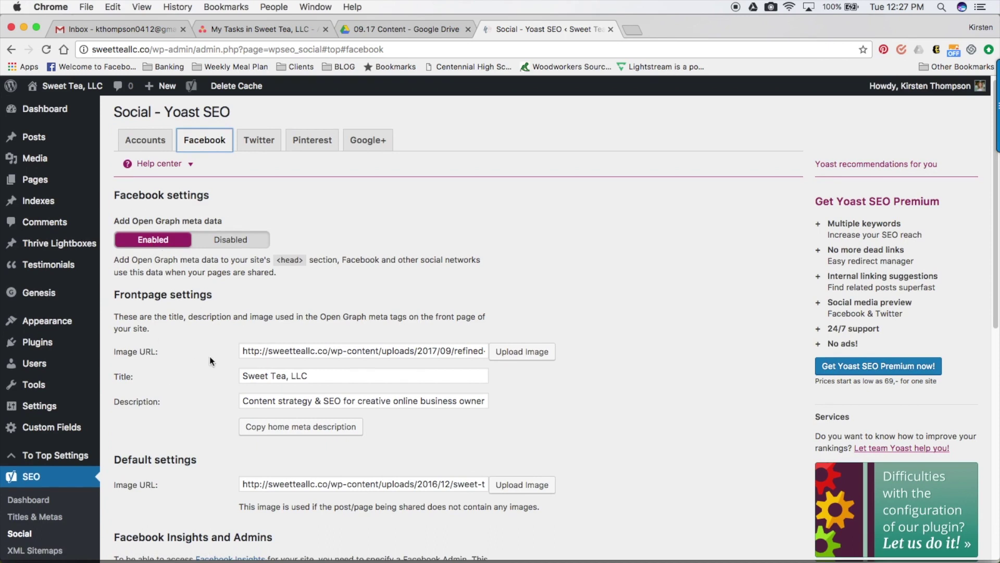
{"action": "left_click", "coordinate": [286, 351]}
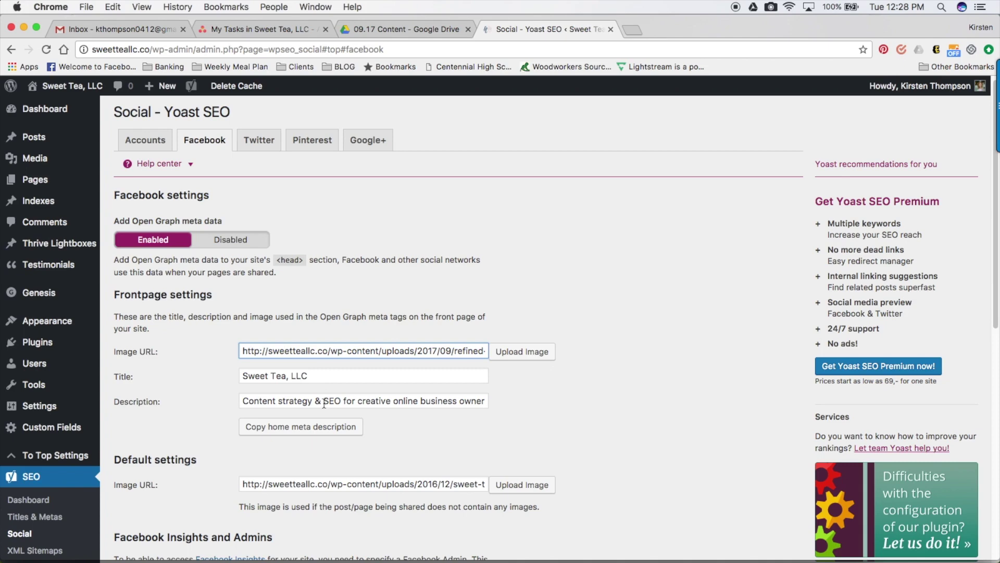
{"action": "left_click", "coordinate": [259, 141]}
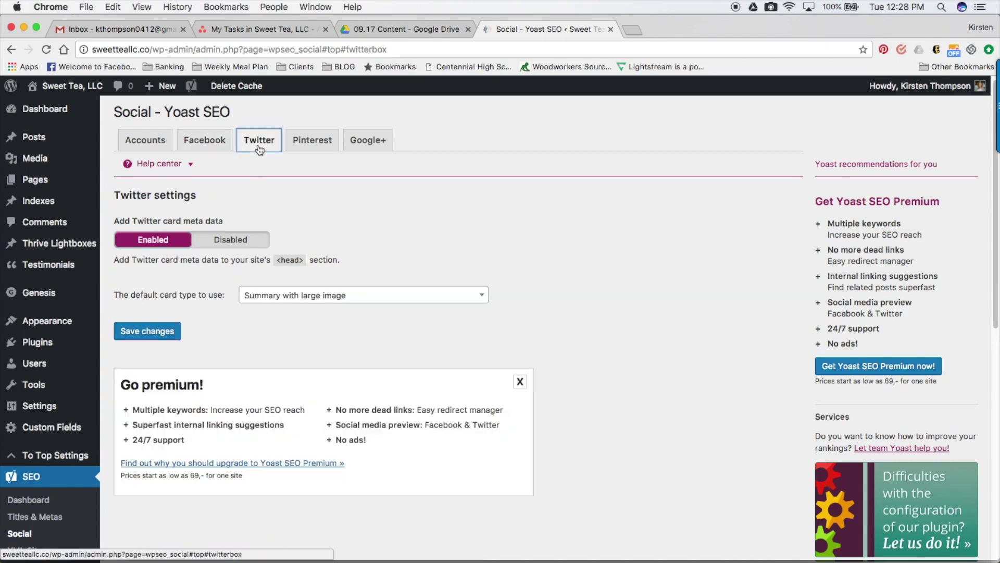
{"action": "left_click", "coordinate": [302, 146]}
{"action": "left_click", "coordinate": [355, 147]}
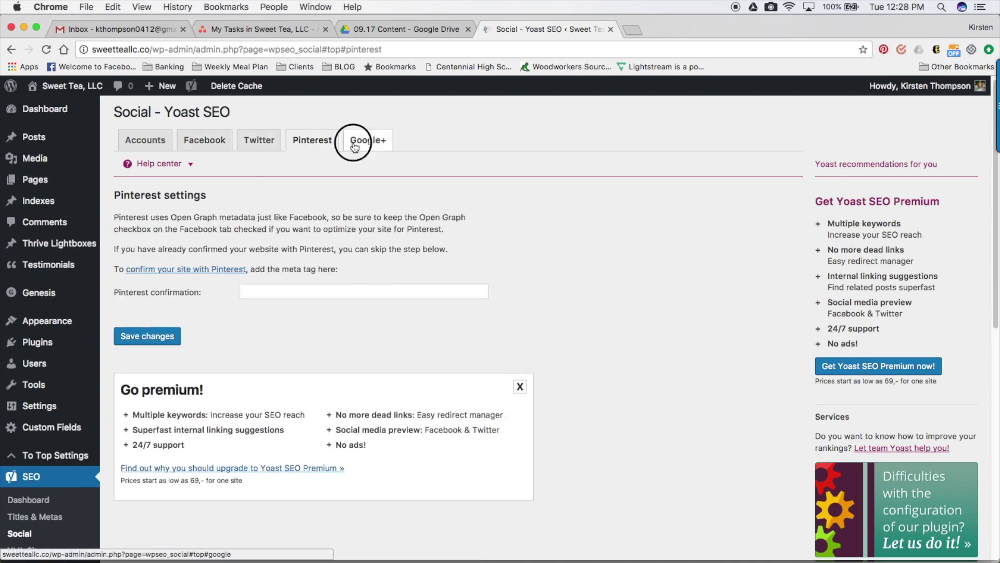
{"action": "left_click", "coordinate": [258, 141]}
{"action": "left_click", "coordinate": [161, 147]}
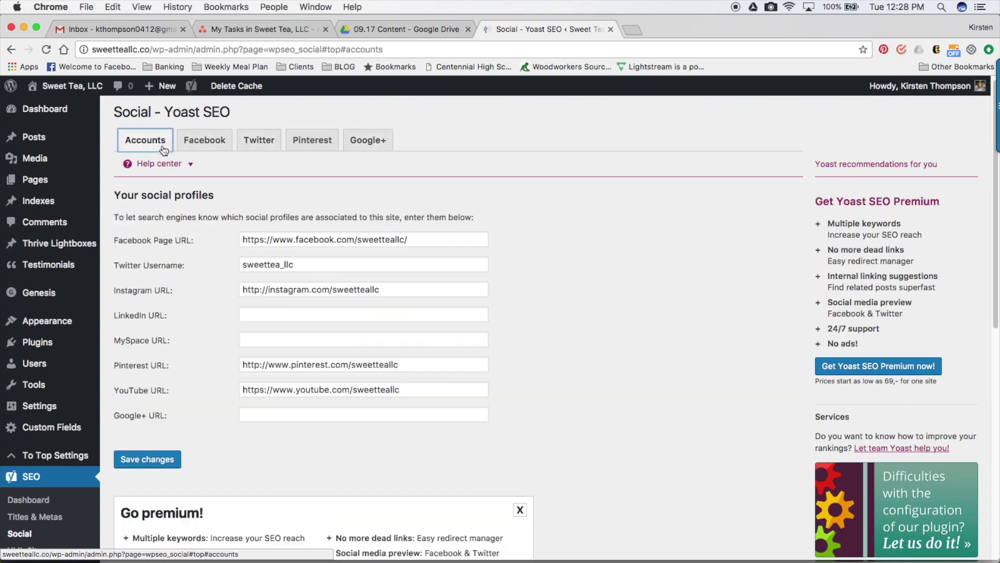
View the Yoast XML Sitemaps settings and return to the Yoast SEO dashboard
{"action": "scroll", "coordinate": [76, 441], "scroll_direction": "down", "scroll_amount": 5}
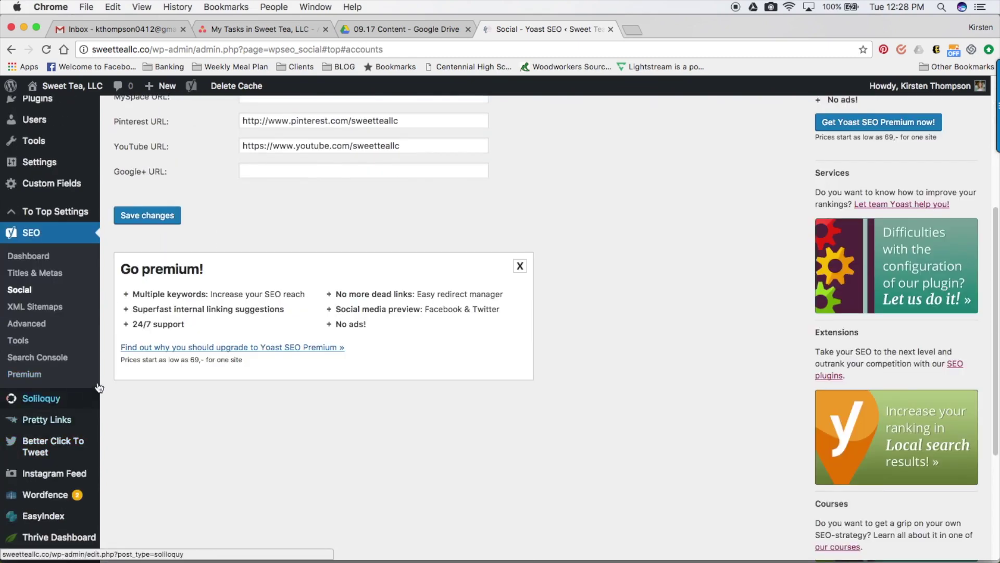
{"action": "left_click", "coordinate": [45, 307]}
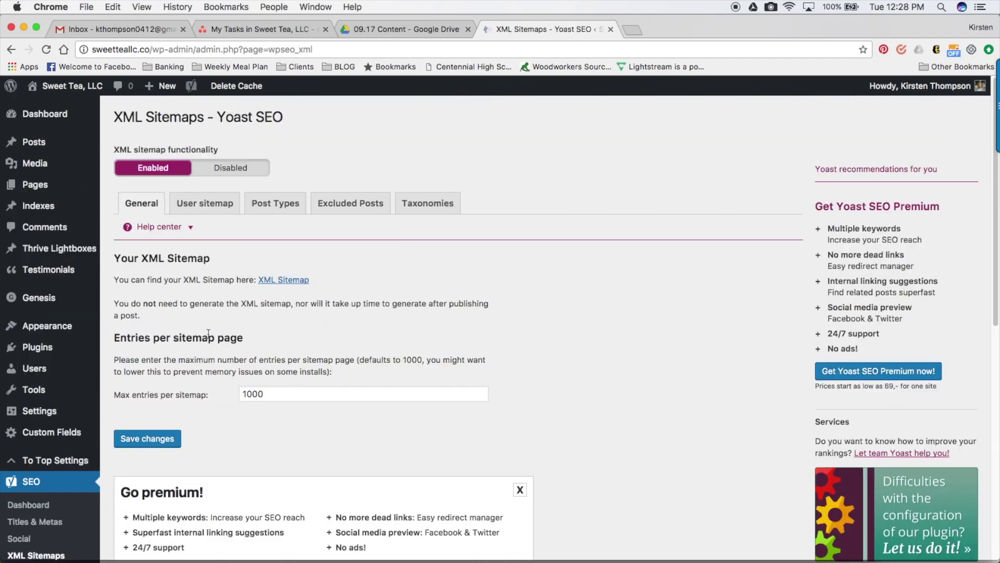
{"action": "scroll", "coordinate": [208, 334], "scroll_direction": "down", "scroll_amount": 7}
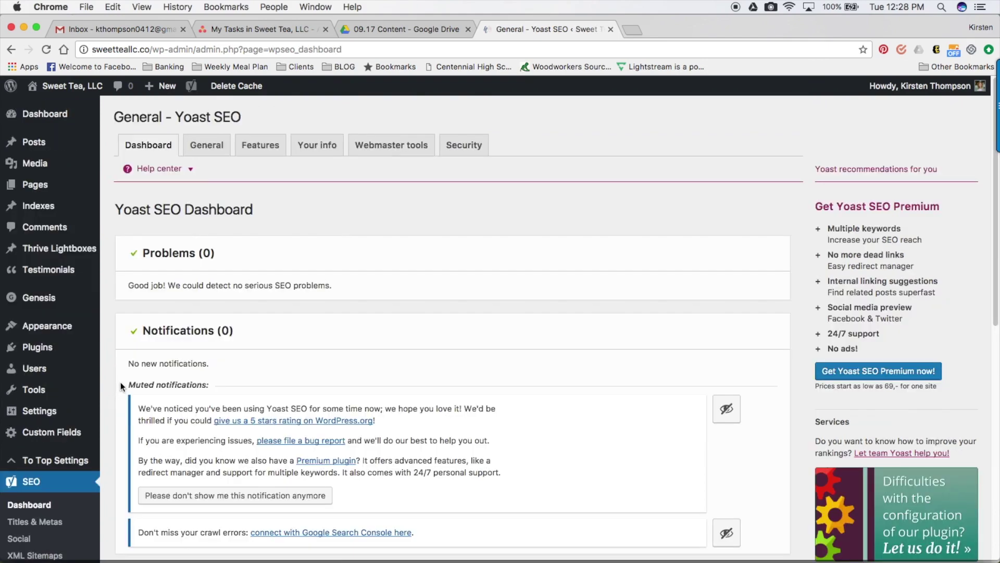
Open the scheduled September 6 post "Come to Atlanta for Your Content Masterclass" for editing from the posts calendar
{"action": "mouse_move", "coordinate": [34, 141]}
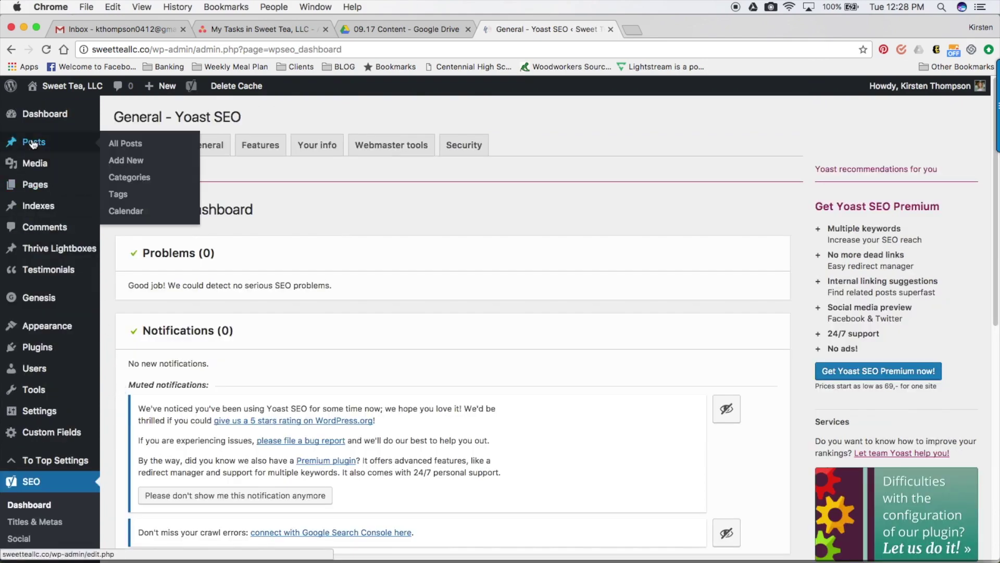
{"action": "left_click", "coordinate": [126, 210]}
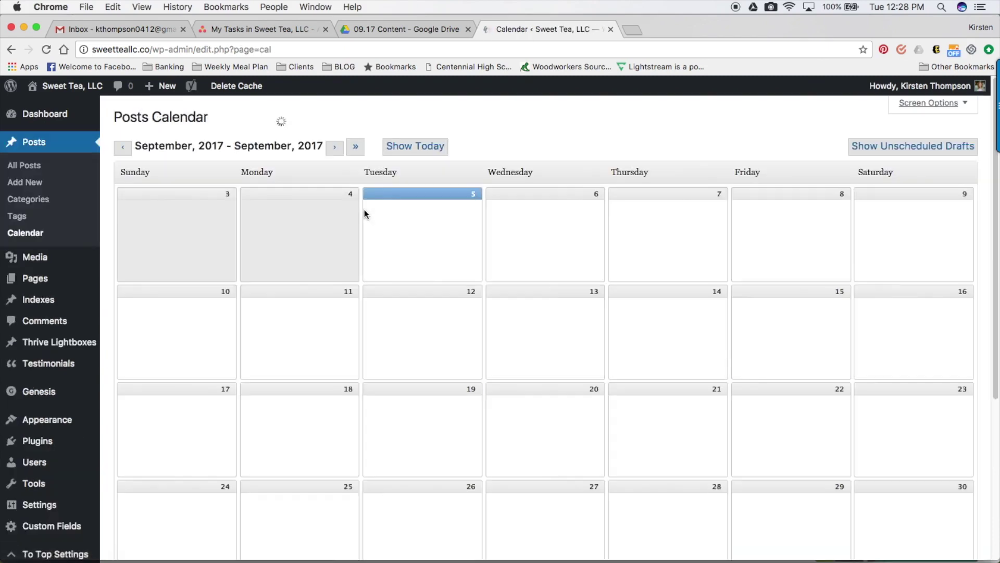
{"action": "mouse_move", "coordinate": [528, 232]}
{"action": "left_click", "coordinate": [493, 231]}
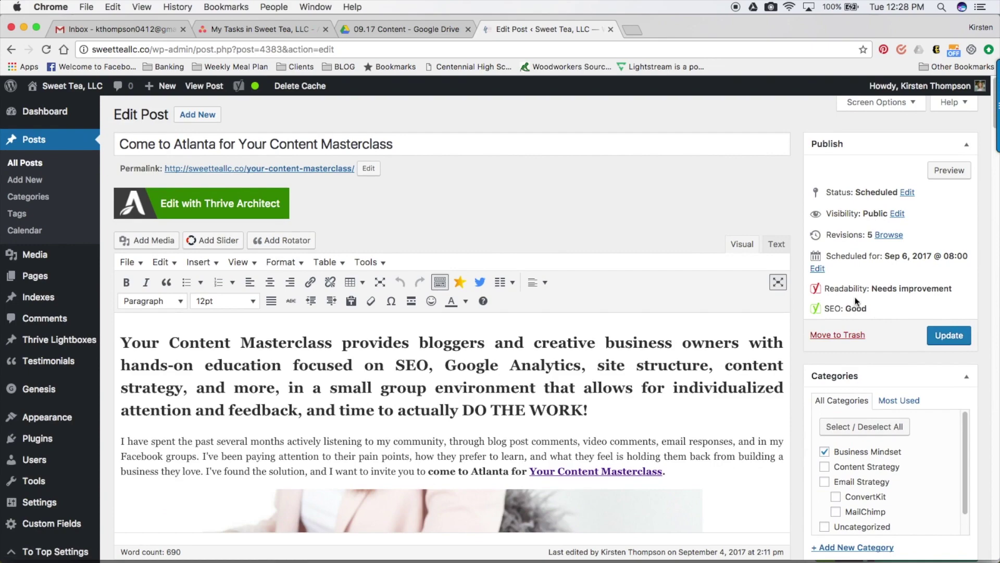
Examine the post's Yoast SEO section, including the keyword analysis and the snippet preview
{"action": "scroll", "coordinate": [799, 329], "scroll_direction": "down", "scroll_amount": 20}
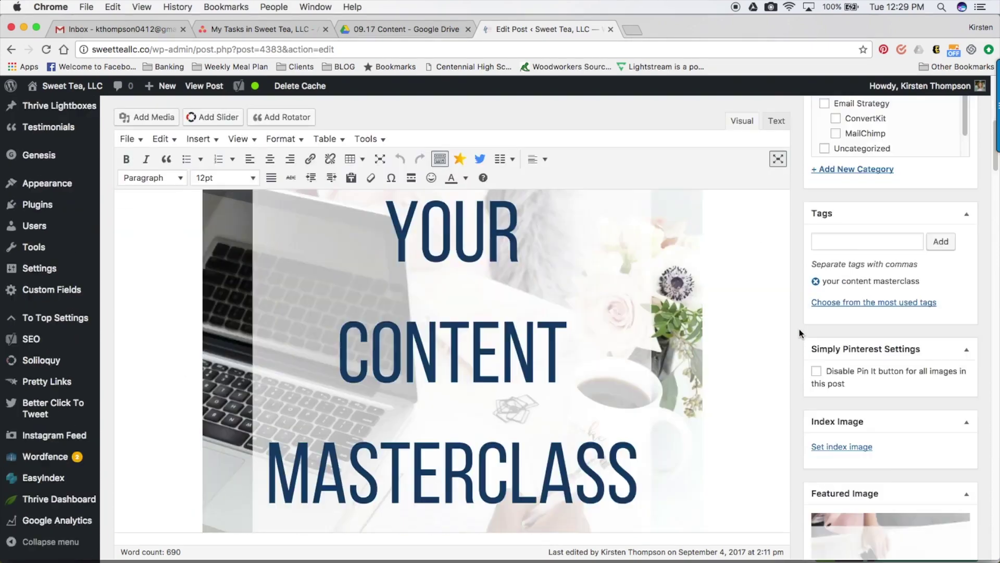
{"action": "scroll", "coordinate": [799, 329], "scroll_direction": "down", "scroll_amount": 5}
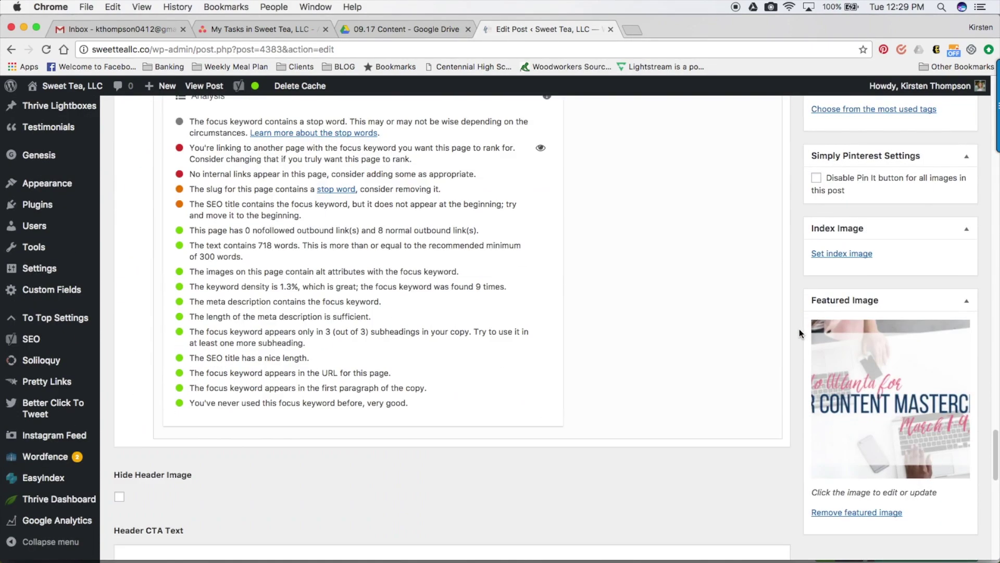
{"action": "scroll", "coordinate": [800, 329], "scroll_direction": "up", "scroll_amount": 10}
{"action": "scroll", "coordinate": [799, 329], "scroll_direction": "down", "scroll_amount": 2}
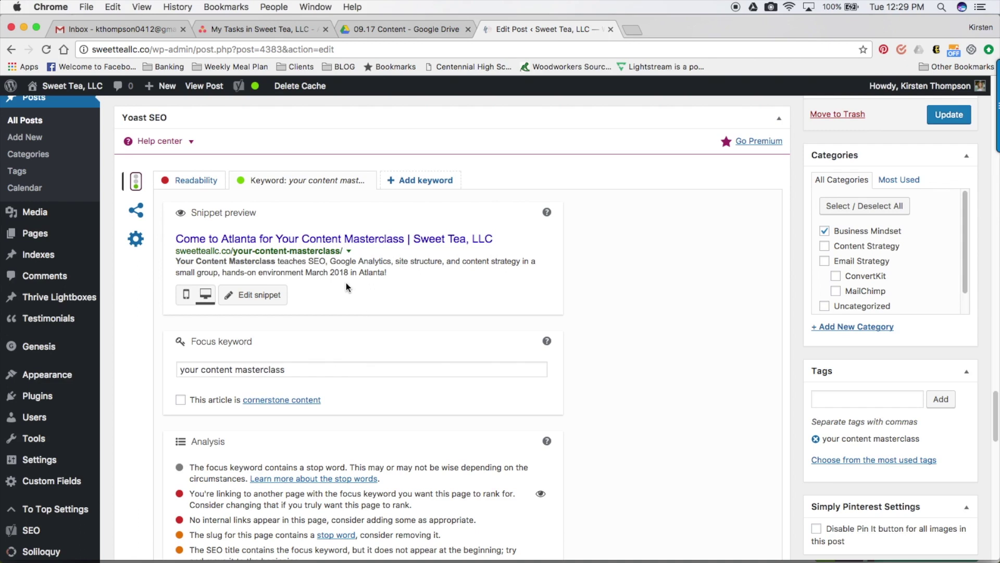
Check the post's focus keyword, and open the snippet editor to highlight the last line of the meta description
{"action": "left_click", "coordinate": [302, 371]}
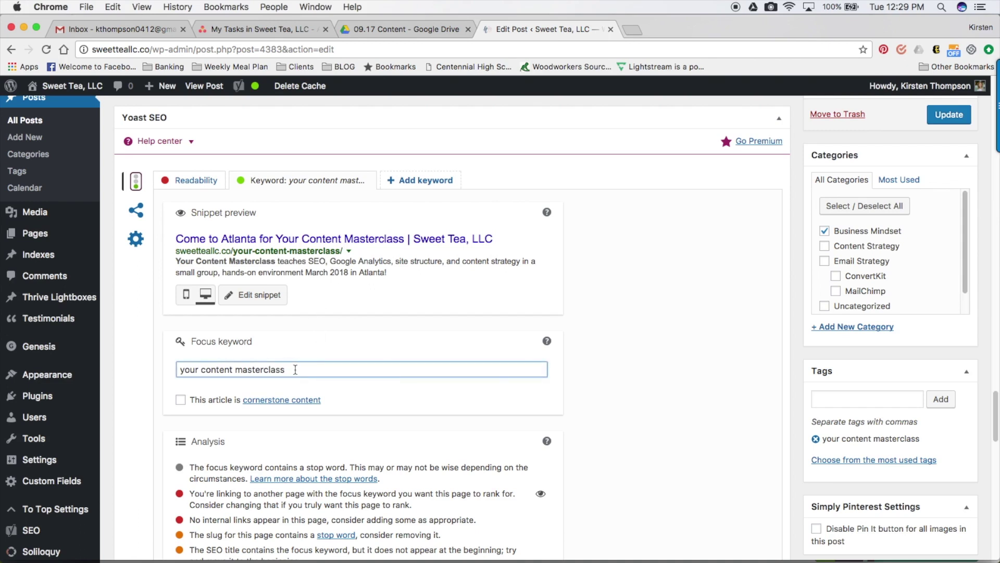
{"action": "left_click", "coordinate": [256, 298]}
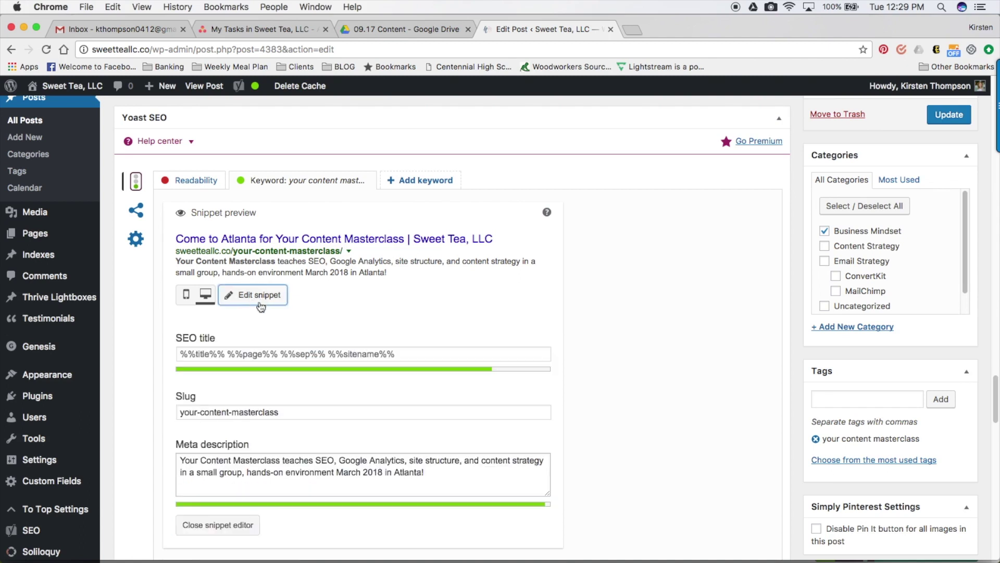
{"action": "left_click_drag", "start_coordinate": [425, 472], "coordinate": [167, 471]}
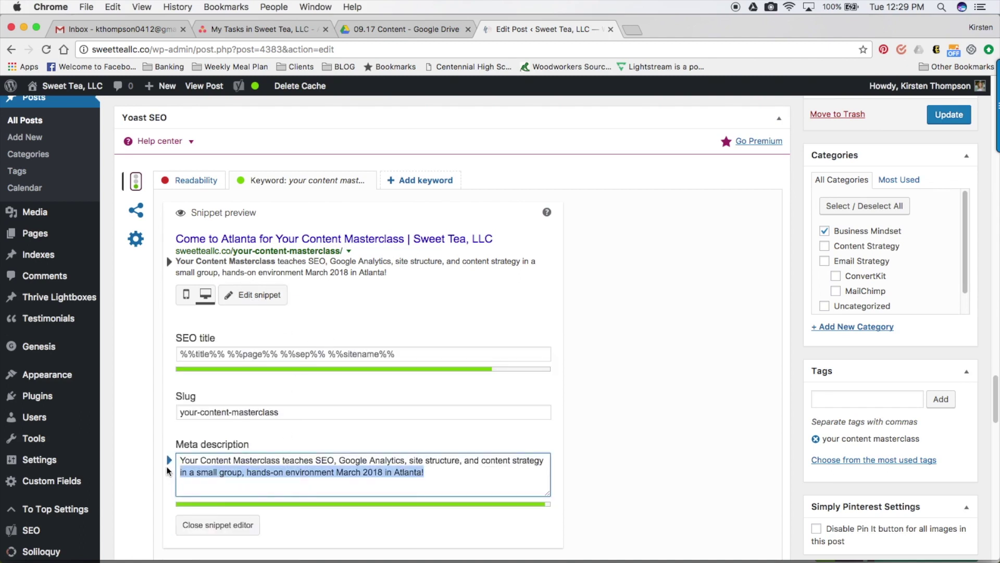
Highlight the entire meta description in the snippet editor, and close the snippet editor
{"action": "left_click", "coordinate": [182, 462]}
{"action": "triple_click", "coordinate": [331, 464]}
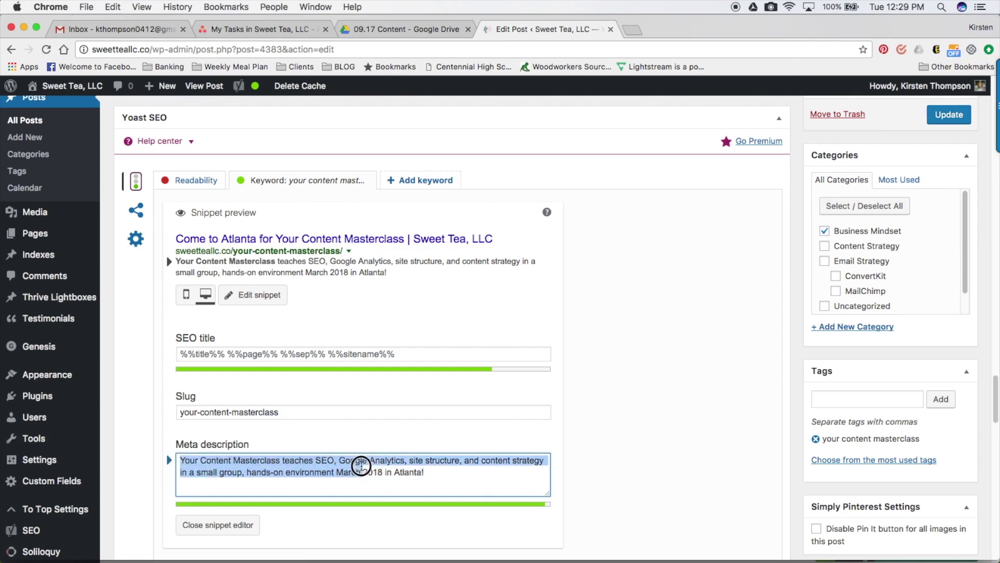
{"action": "scroll", "coordinate": [438, 475], "scroll_direction": "down", "scroll_amount": 4}
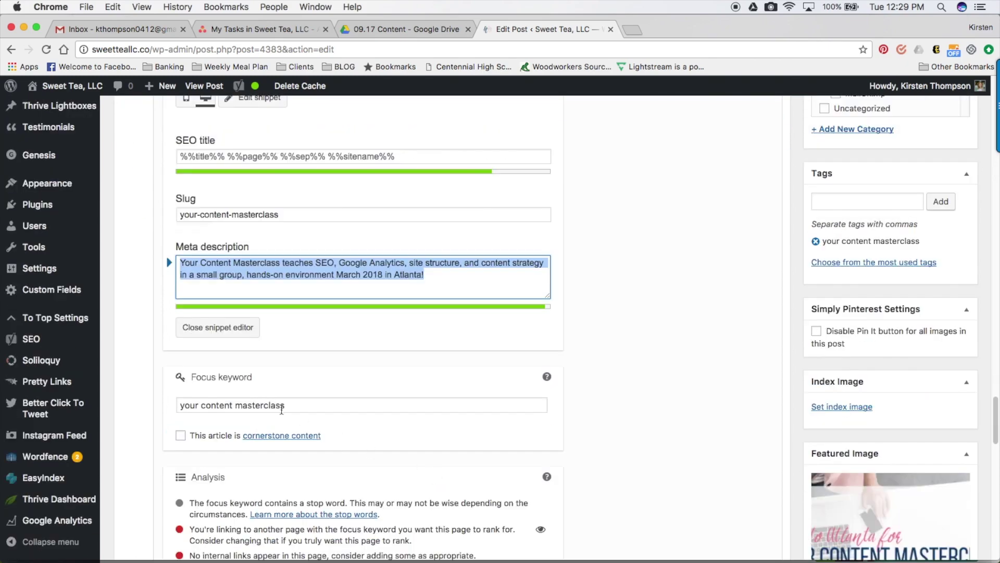
{"action": "left_click", "coordinate": [232, 327]}
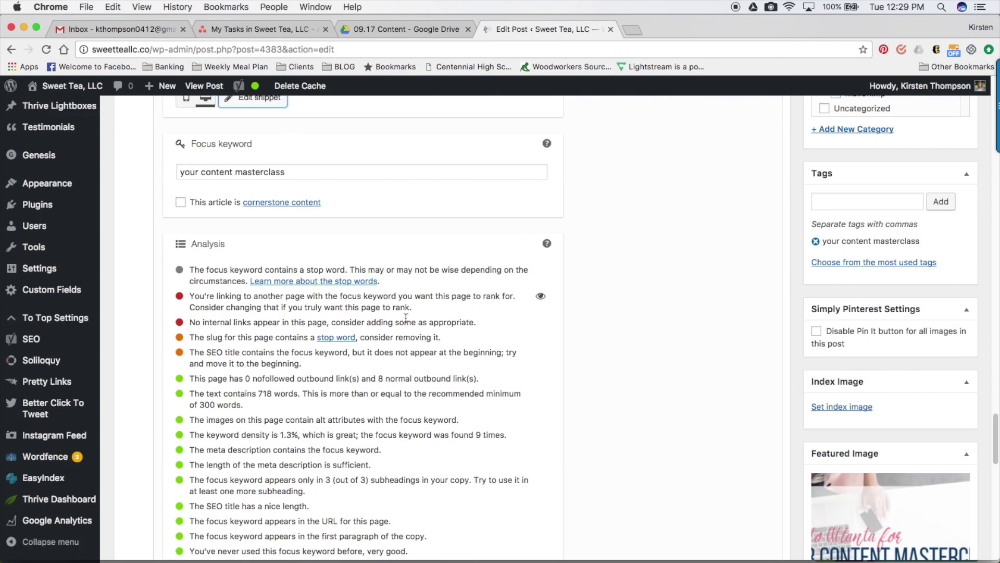
Examine the post's title and opening text, the snippet preview, and the focus keyword analysis in the Yoast SEO section
{"action": "scroll", "coordinate": [403, 320], "scroll_direction": "up", "scroll_amount": 4}
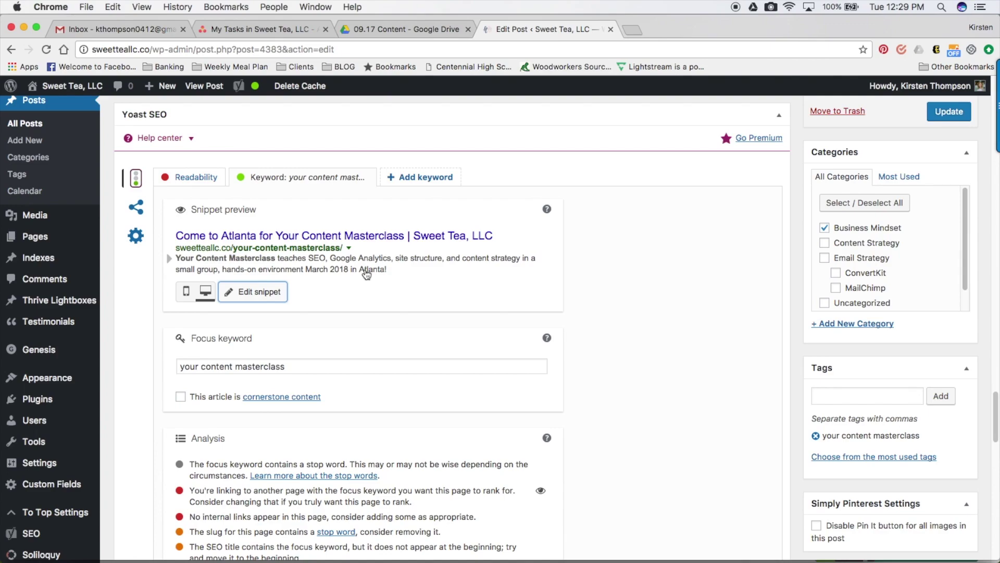
{"action": "scroll", "coordinate": [399, 280], "scroll_direction": "up", "scroll_amount": 20}
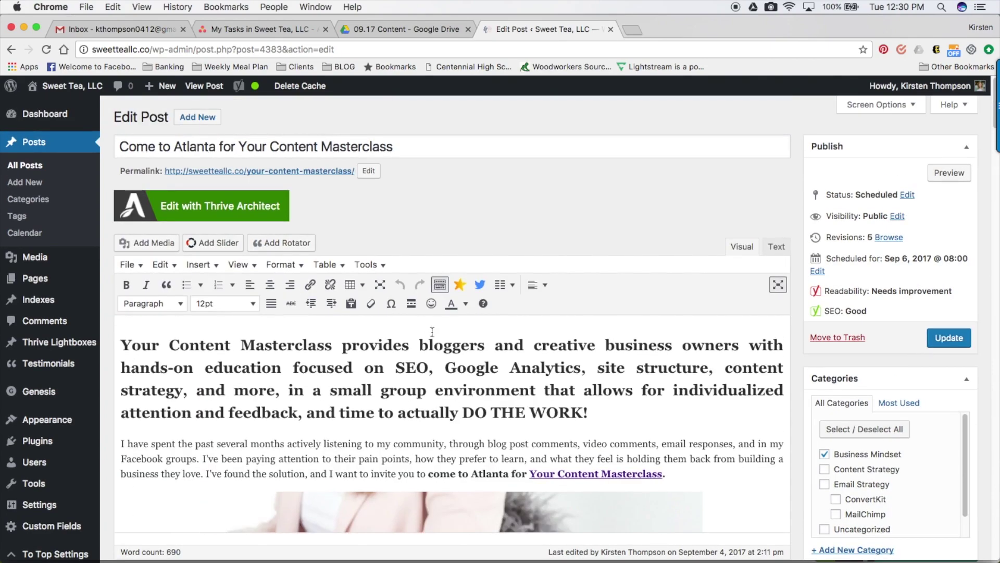
{"action": "scroll", "coordinate": [417, 368], "scroll_direction": "down", "scroll_amount": 10}
{"action": "scroll", "coordinate": [381, 364], "scroll_direction": "down", "scroll_amount": 20}
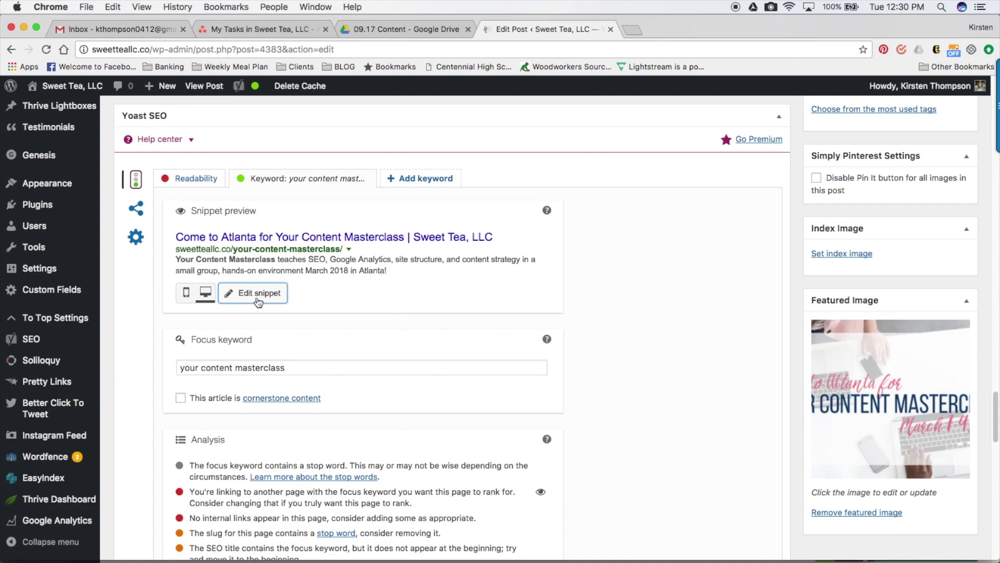
{"action": "scroll", "coordinate": [610, 353], "scroll_direction": "down", "scroll_amount": 1}
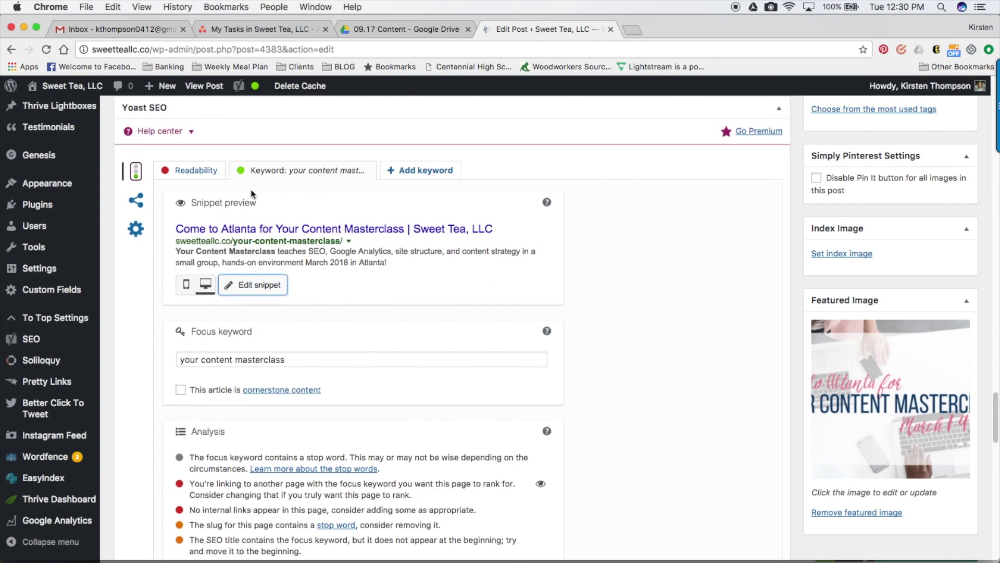
{"action": "scroll", "coordinate": [258, 208], "scroll_direction": "down", "scroll_amount": 5}
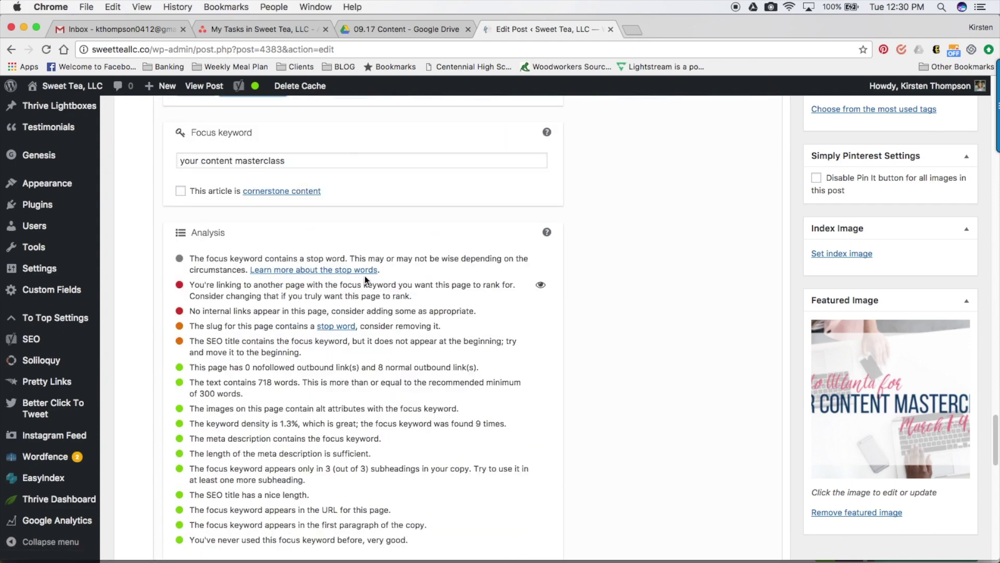
{"action": "scroll", "coordinate": [365, 280], "scroll_direction": "down", "scroll_amount": 1}
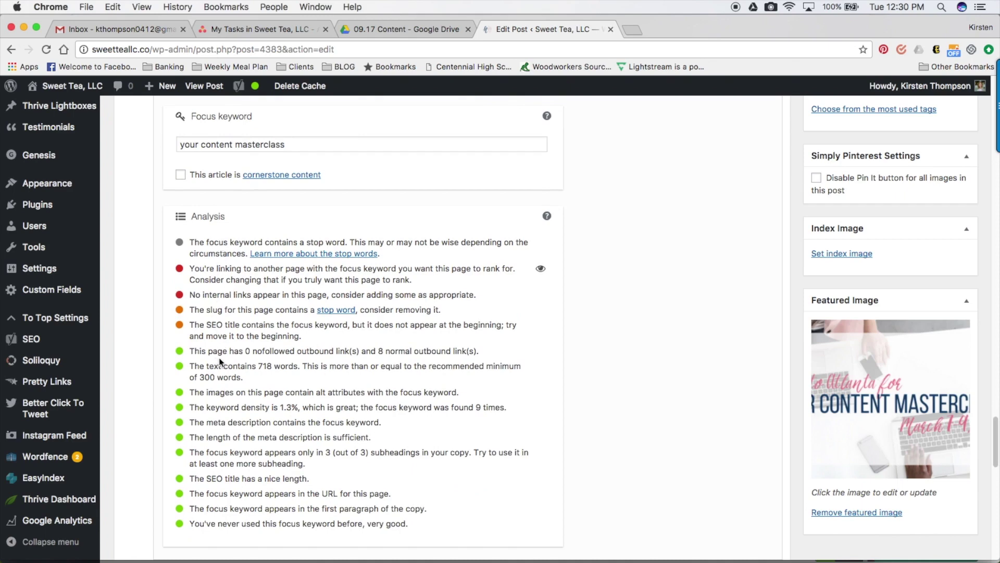
View the post's readability analysis and return to the keyword analysis
{"action": "scroll", "coordinate": [219, 357], "scroll_direction": "up", "scroll_amount": 5}
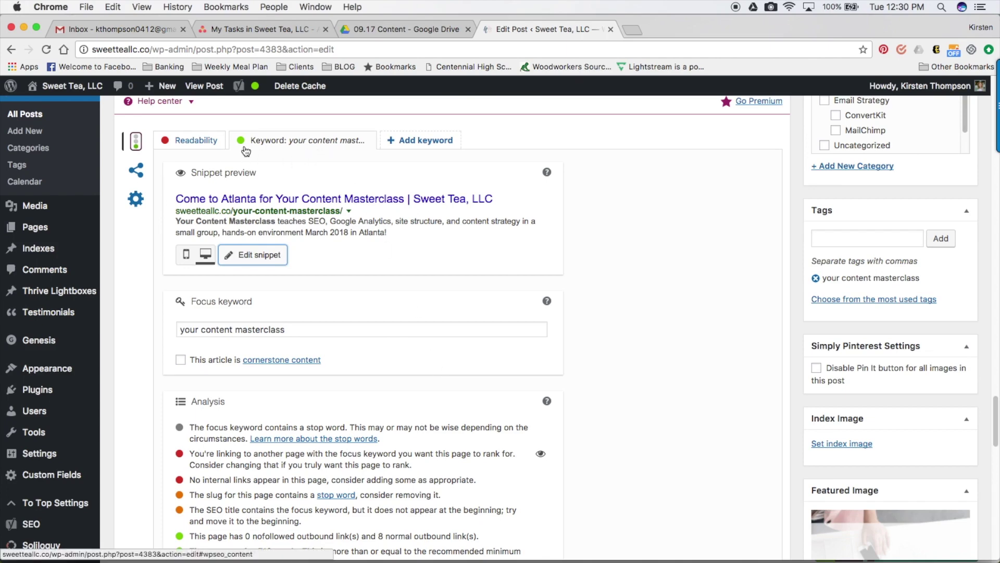
{"action": "left_click", "coordinate": [194, 140]}
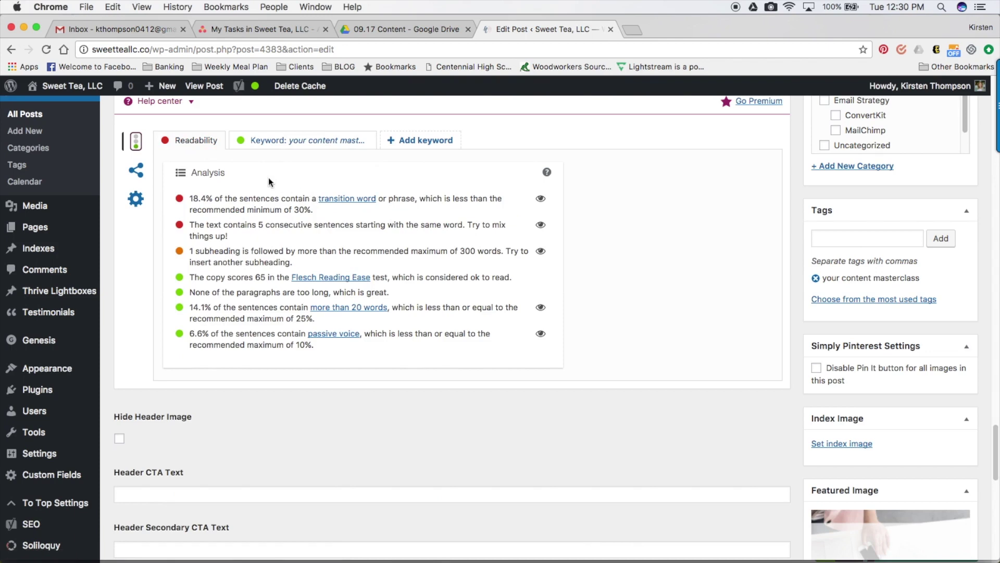
{"action": "left_click", "coordinate": [273, 148]}
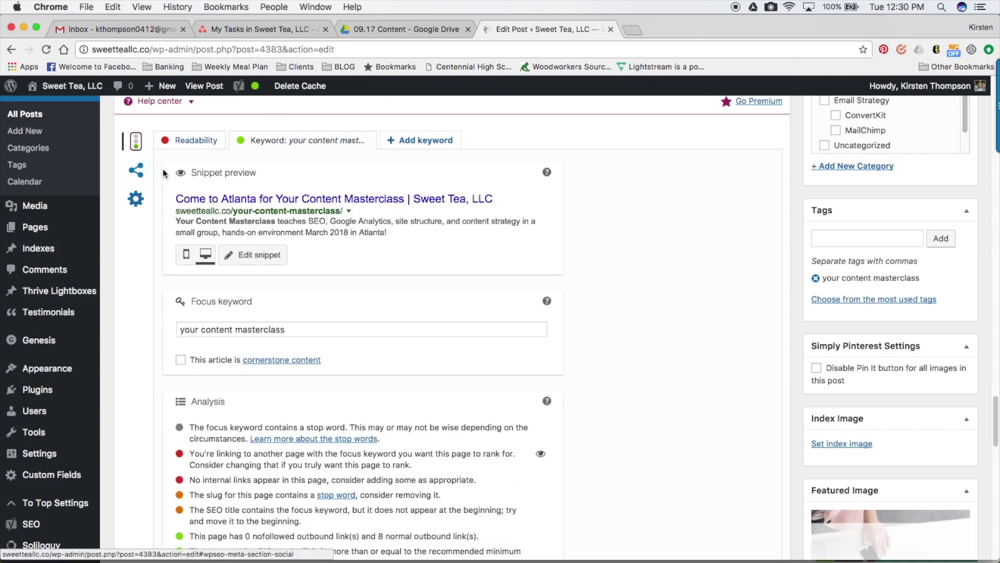
View the post's Facebook, Twitter and advanced Yoast settings, and return to its content optimization section
{"action": "left_click", "coordinate": [136, 175]}
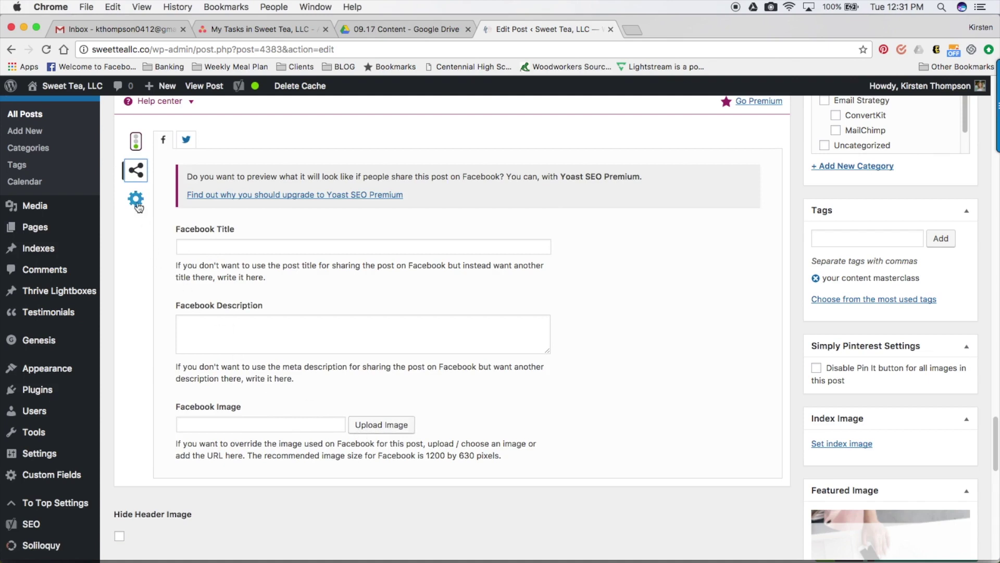
{"action": "left_click", "coordinate": [187, 141]}
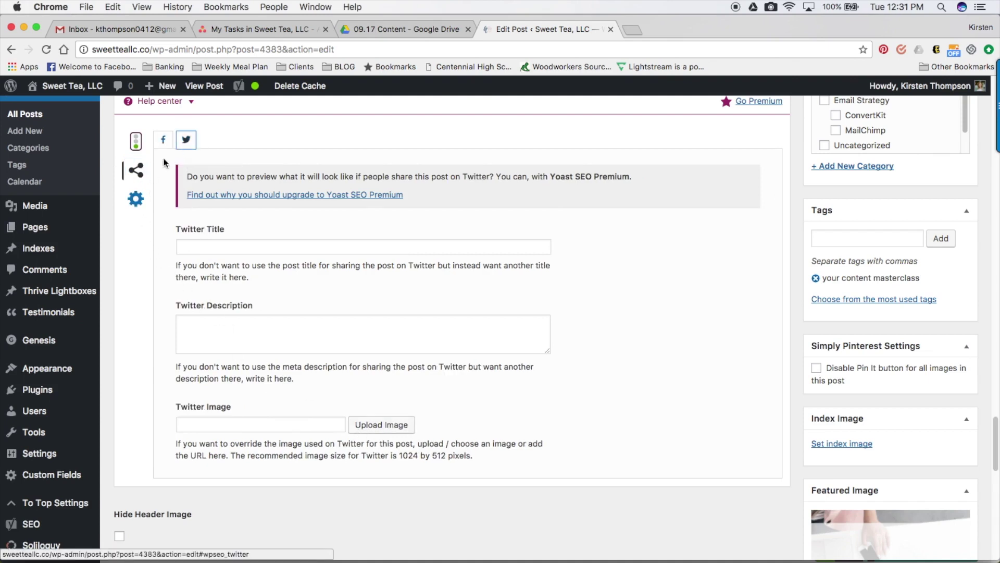
{"action": "left_click", "coordinate": [136, 198]}
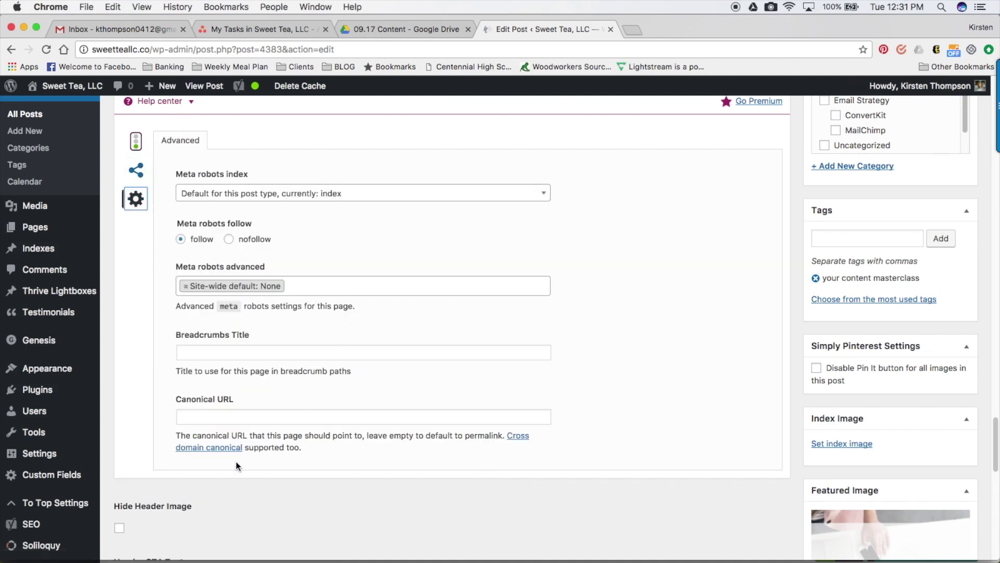
{"action": "left_click", "coordinate": [136, 140]}
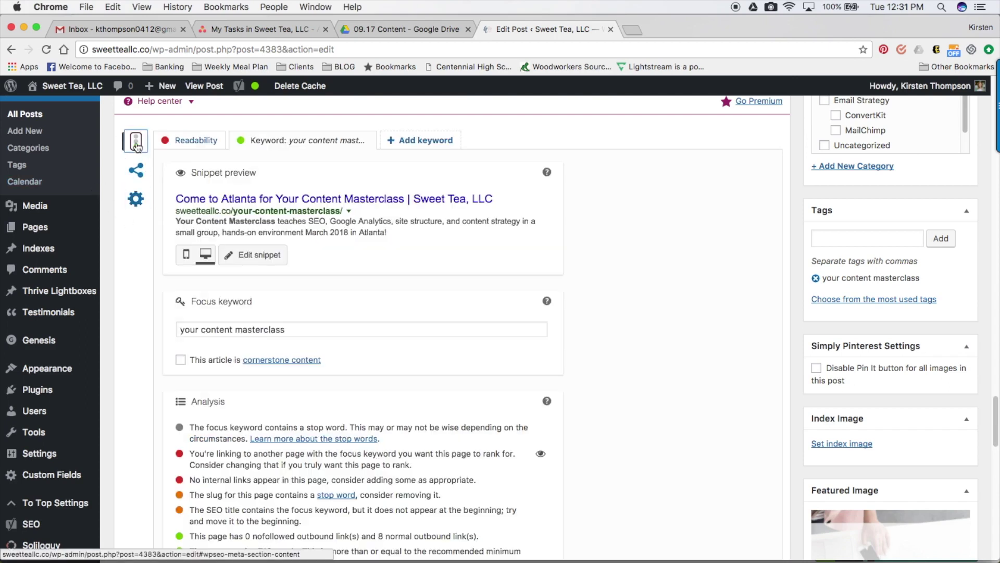